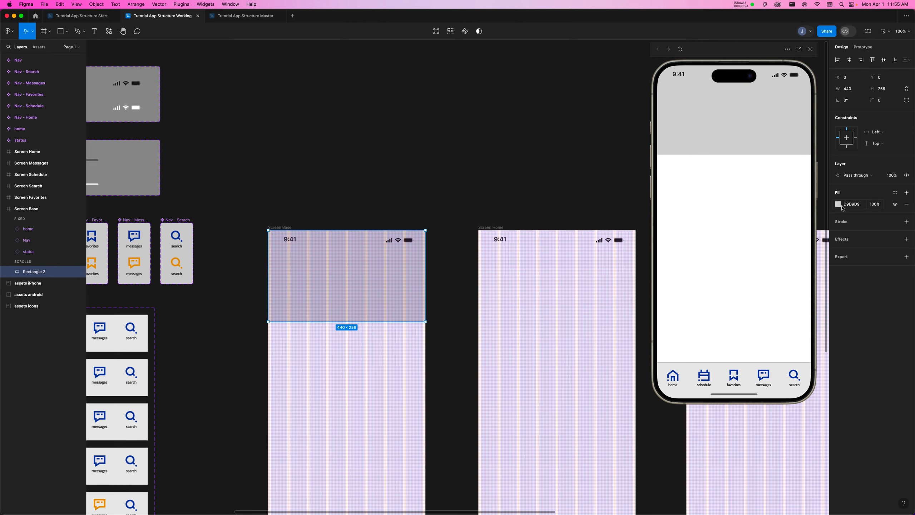
- Apply the Primary color style to the rectangle at the top of Screen Base and set its height to 200
click(896, 193)
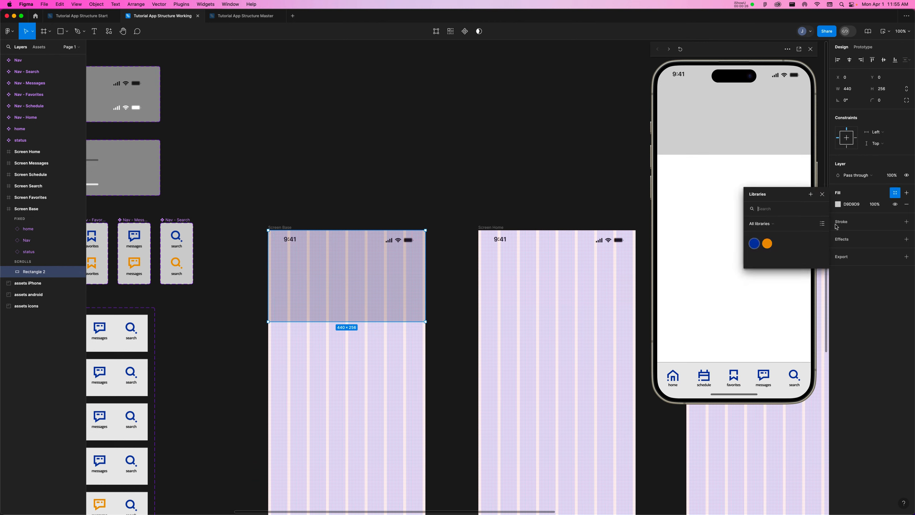
click(753, 242)
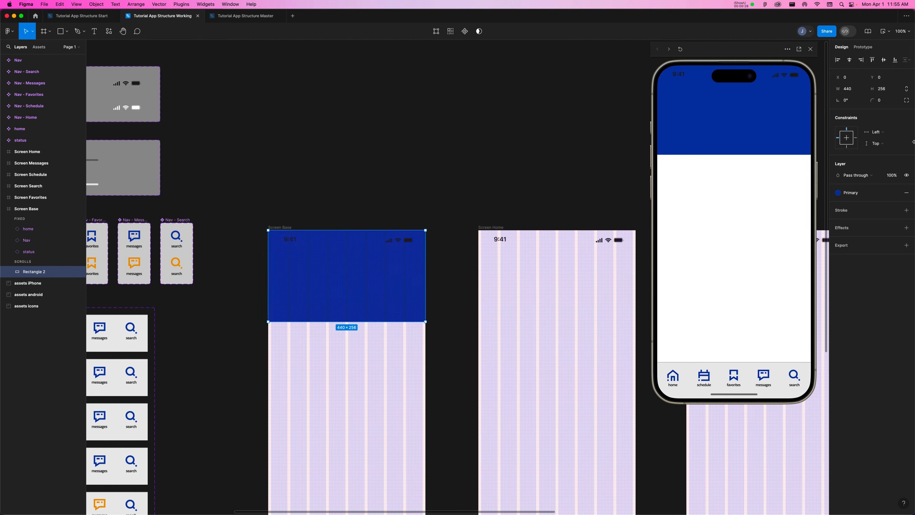
click(888, 90)
text(200)
key(Return)
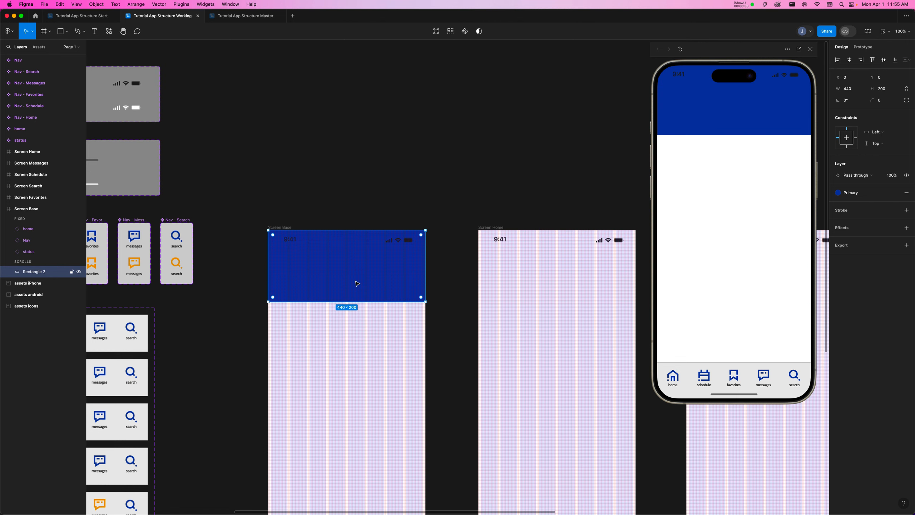
- Draw a text box about 368 by 72 px inside the blue rectangle on Screen Base
click(95, 34)
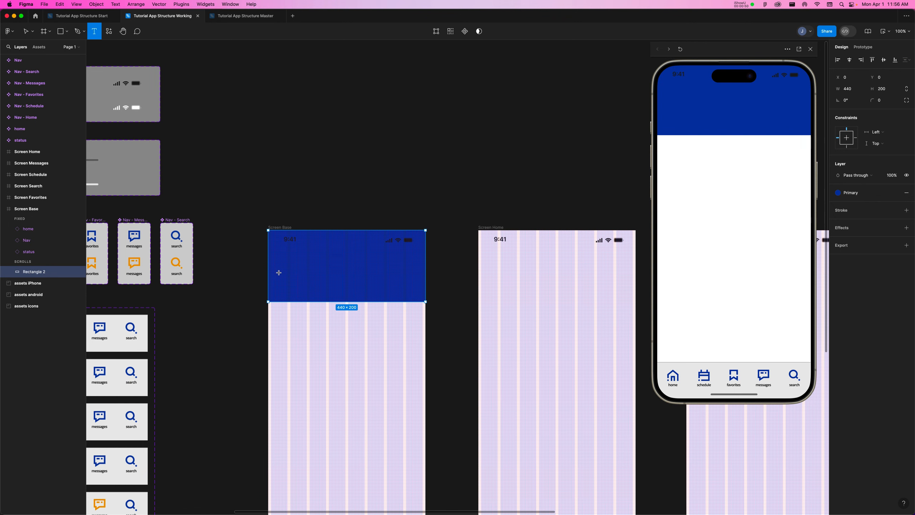
scroll(278, 273, down, 3)
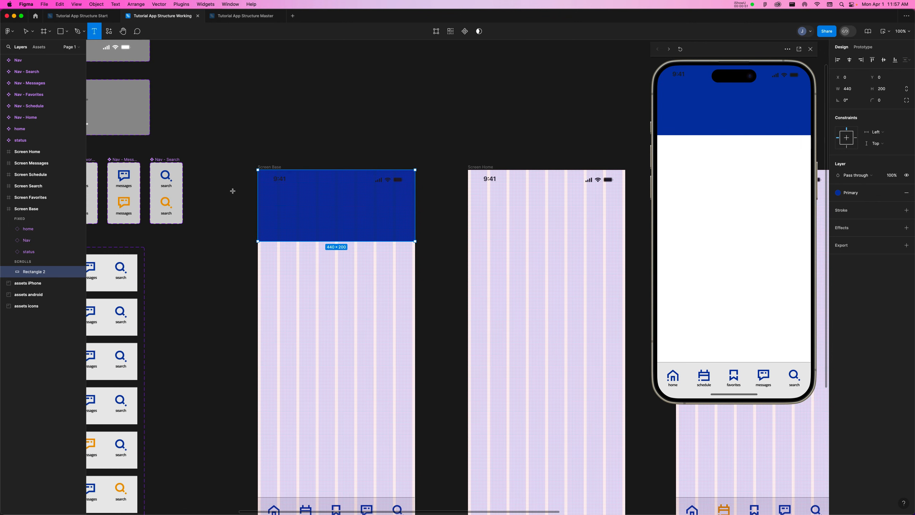
drag(268, 200, 400, 226)
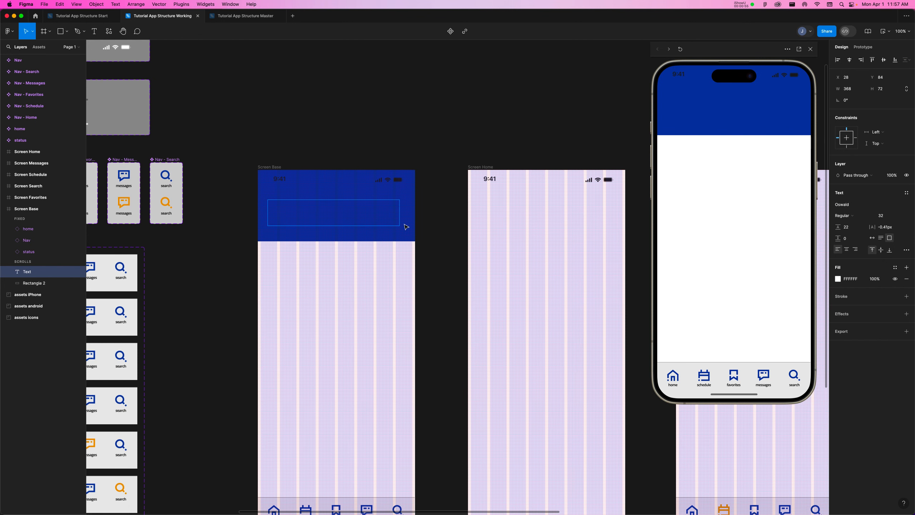
- Enter "Title" in the new text box, with font size 40 and line height 40
click(853, 204)
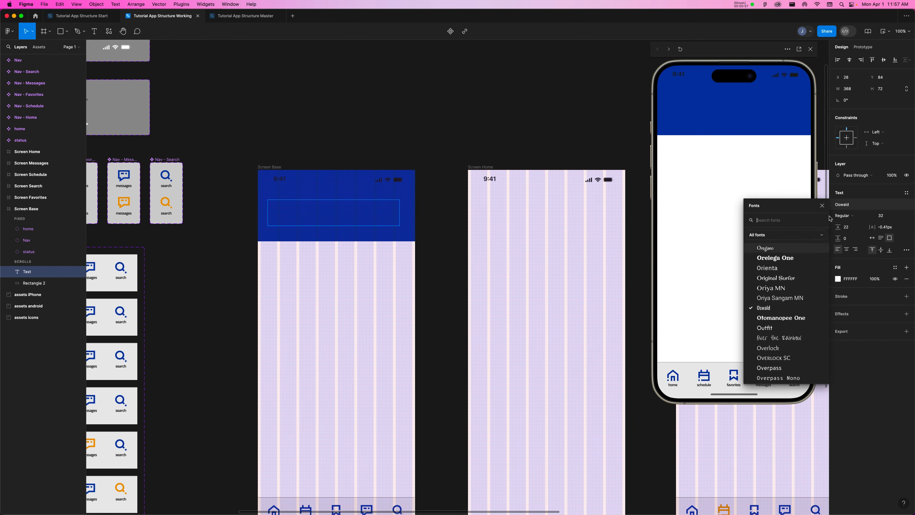
click(887, 216)
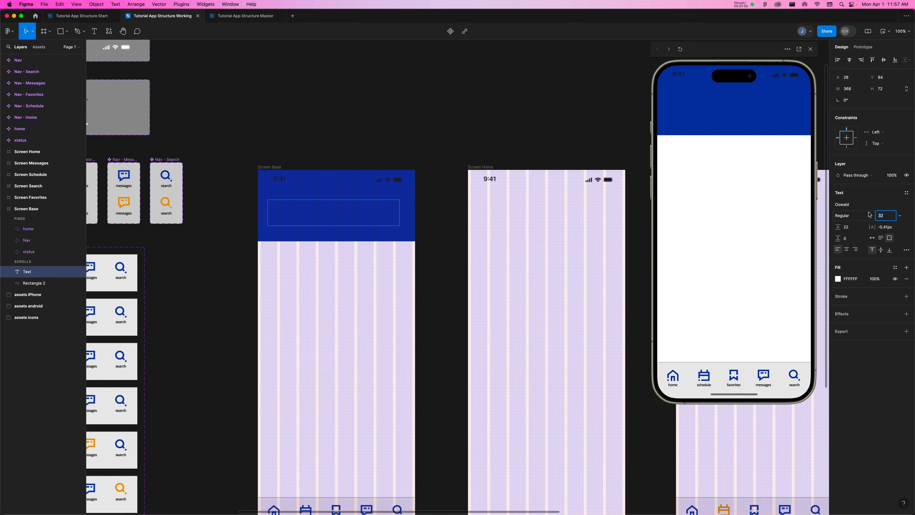
key(Return)
click(852, 230)
text(40)
key(Return)
click(888, 216)
text(40)
key(Return)
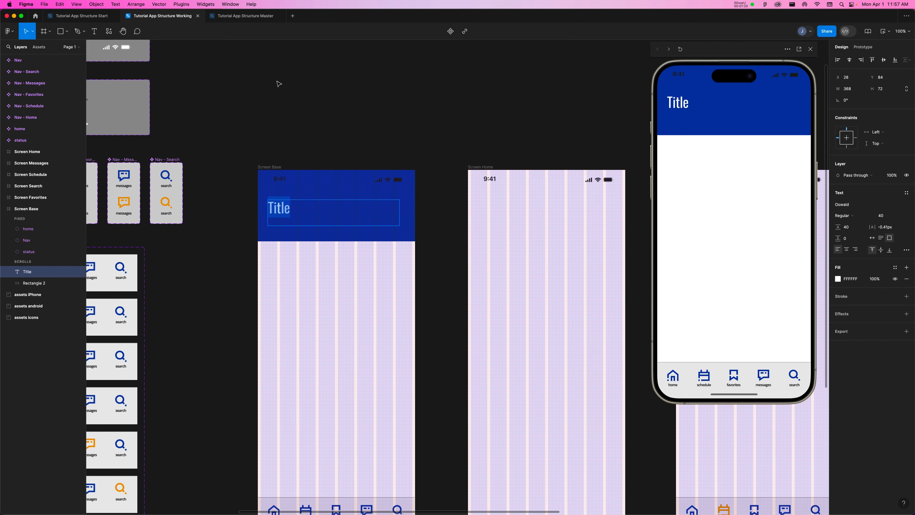
- Reduce the title text box to 48 px high and position it at Y 108 in the blue rectangle
key(Escape)
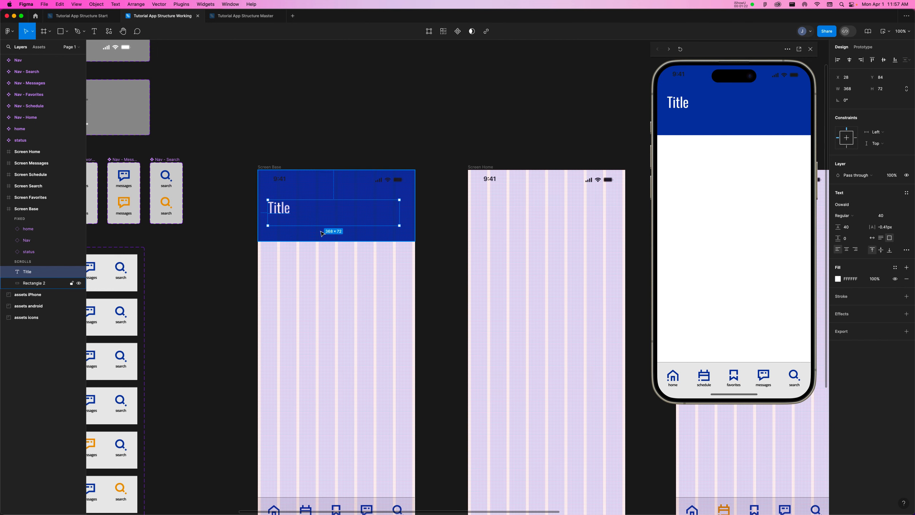
drag(322, 226, 281, 219)
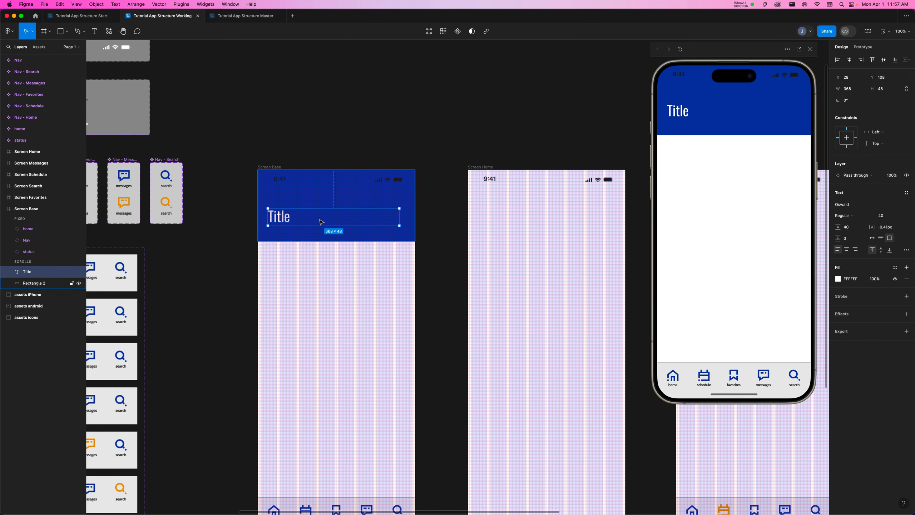
- Create a component from the title text and blue rectangle, and name it "Title Bar"
shift+click(304, 202)
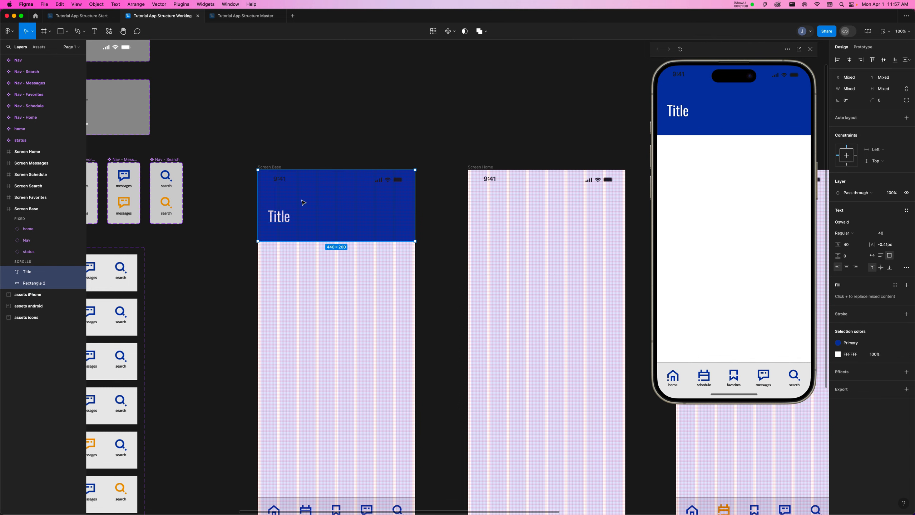
click(450, 34)
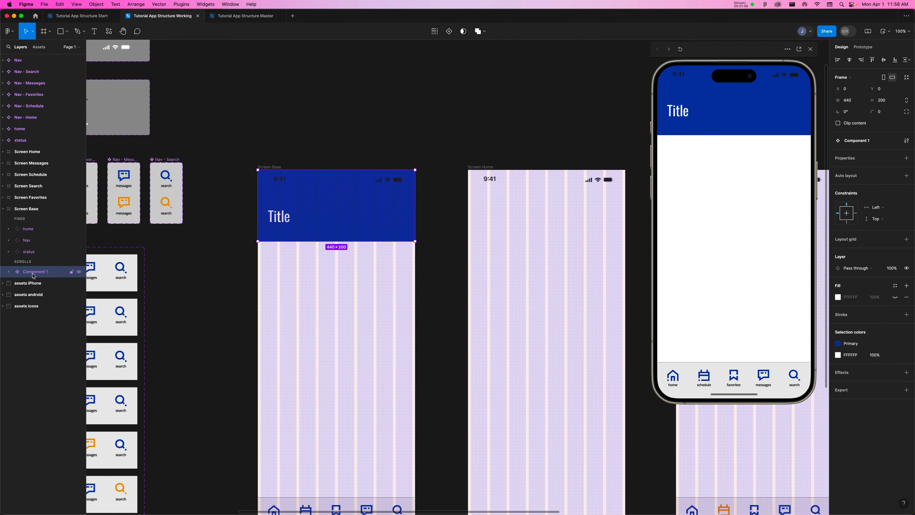
double_click(33, 274)
text(Title Bar)
key(Return)
- Move the Title Bar component out of Screen Base onto the empty canvas directly above it
drag(424, 178, 297, 144)
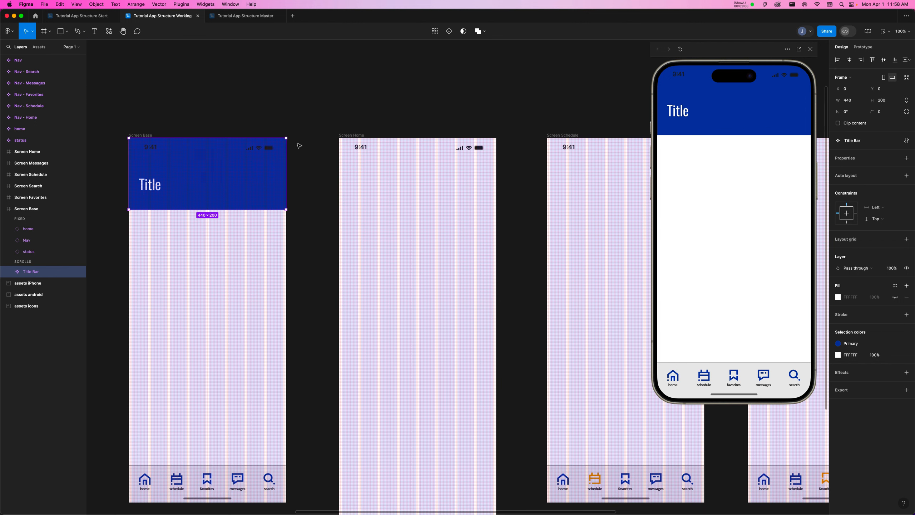
click(481, 93)
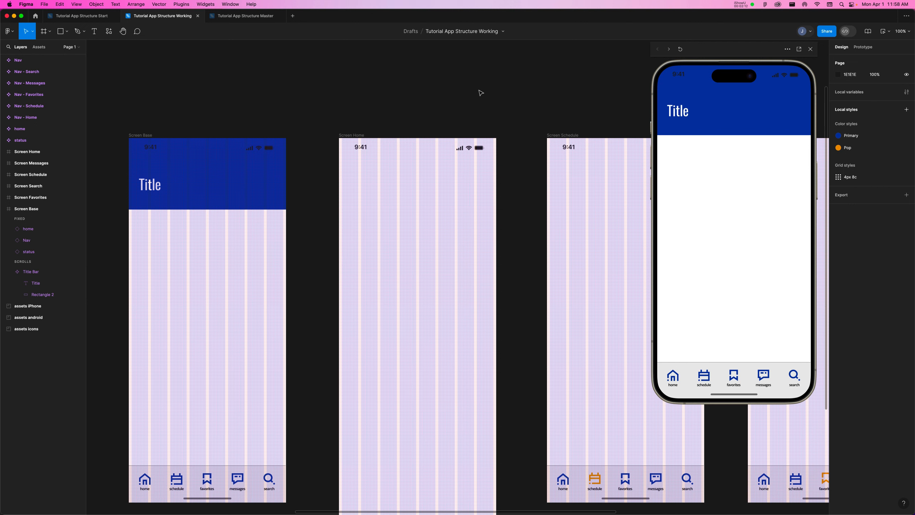
click(164, 172)
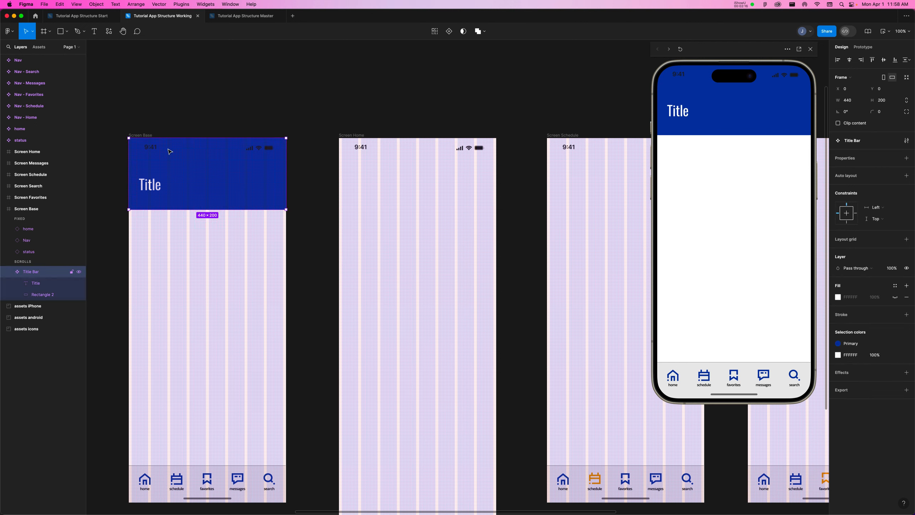
scroll(172, 151, up, 5)
scroll(172, 151, left, 2)
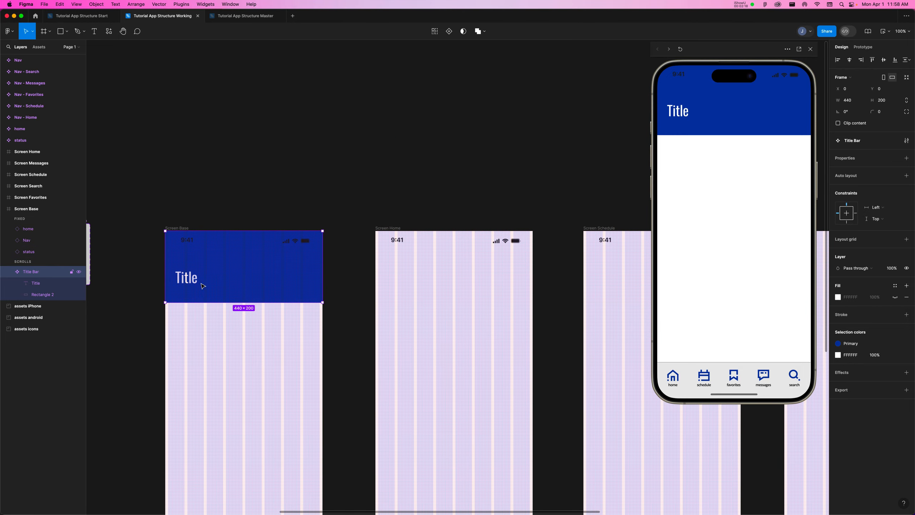
drag(211, 283, 216, 184)
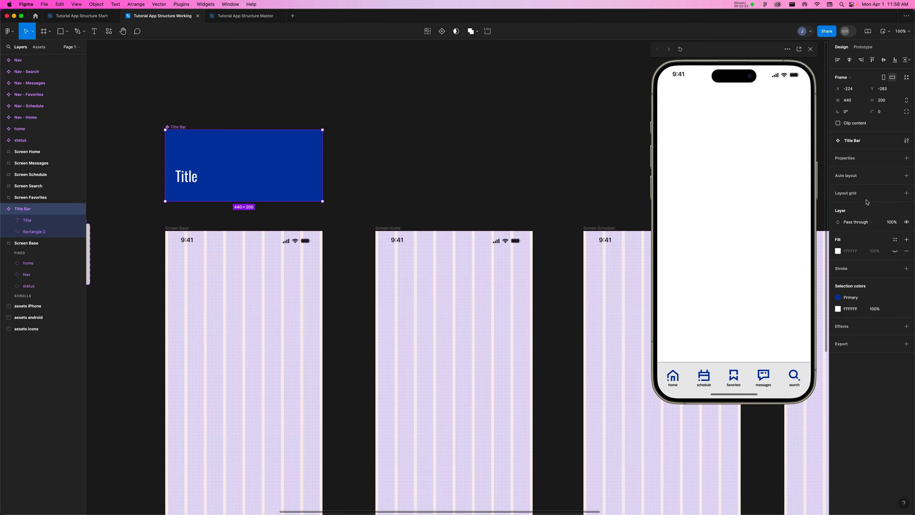
- Apply the 4px 8c layout grid style to the Title Bar component
click(907, 194)
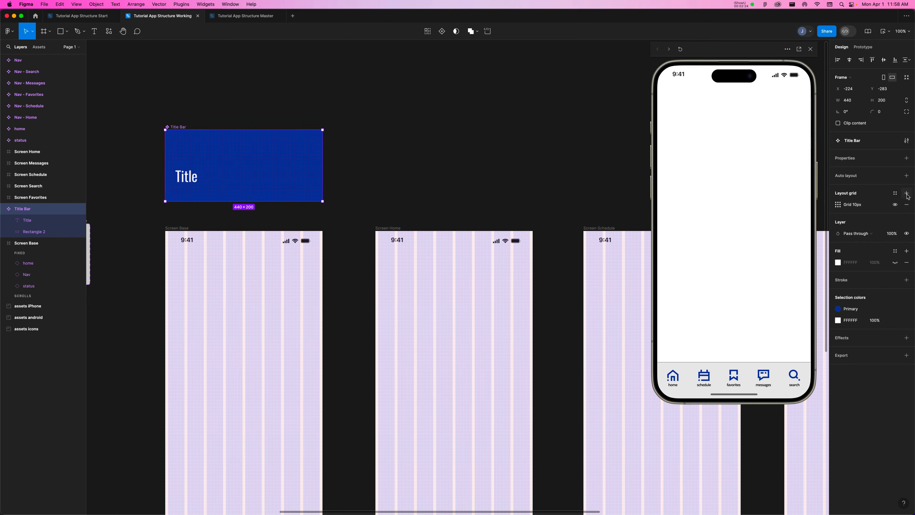
click(907, 205)
click(896, 194)
click(857, 237)
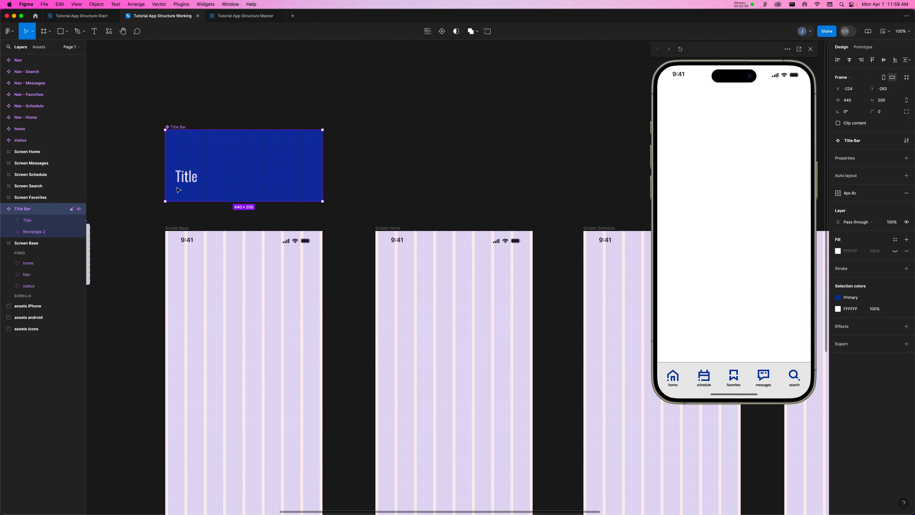
- Place an instance of the Title Bar component at the top of Screen Base, at X 0, Y 0
click(39, 47)
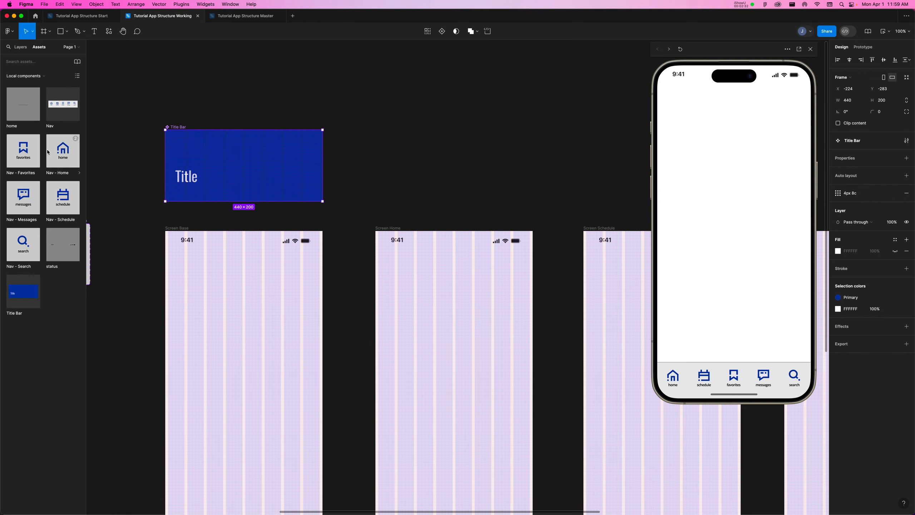
drag(24, 289, 246, 275)
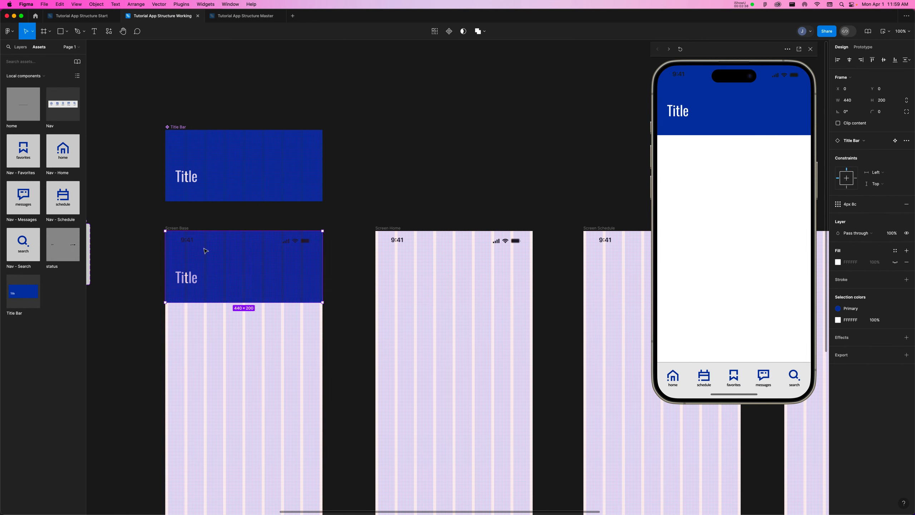
click(378, 196)
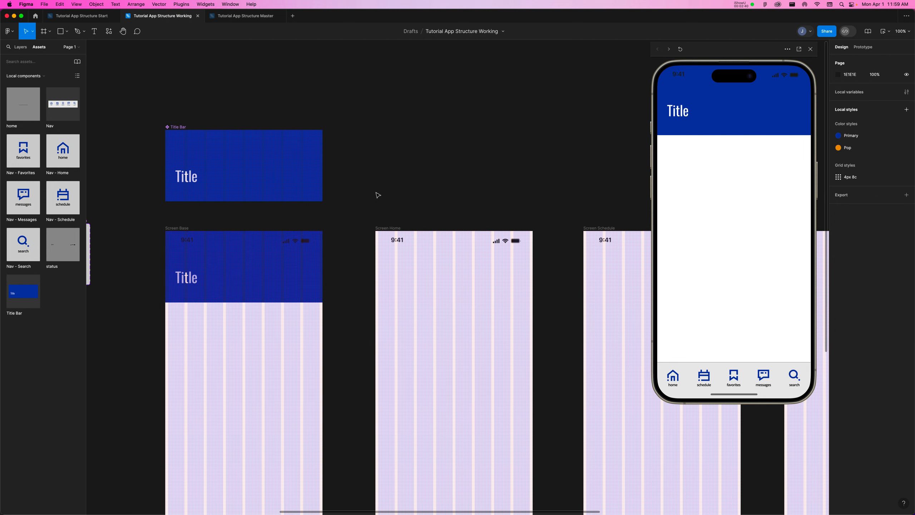
- Create a text property named "Title" with the value "Title Input" for the text in the Title Bar main component
click(207, 181)
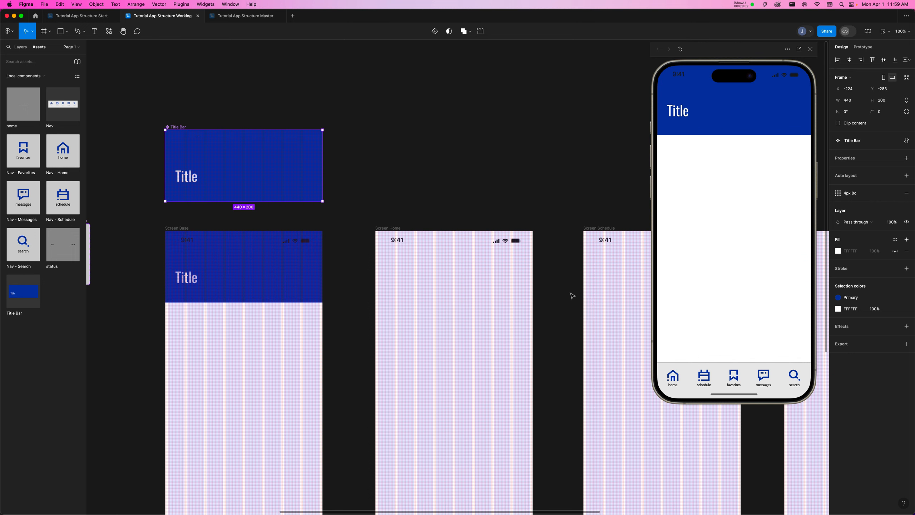
click(194, 181)
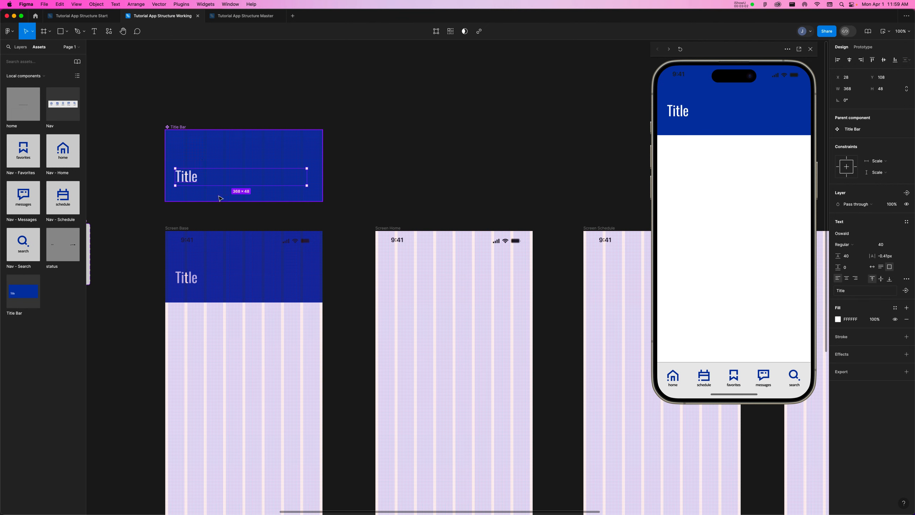
click(906, 291)
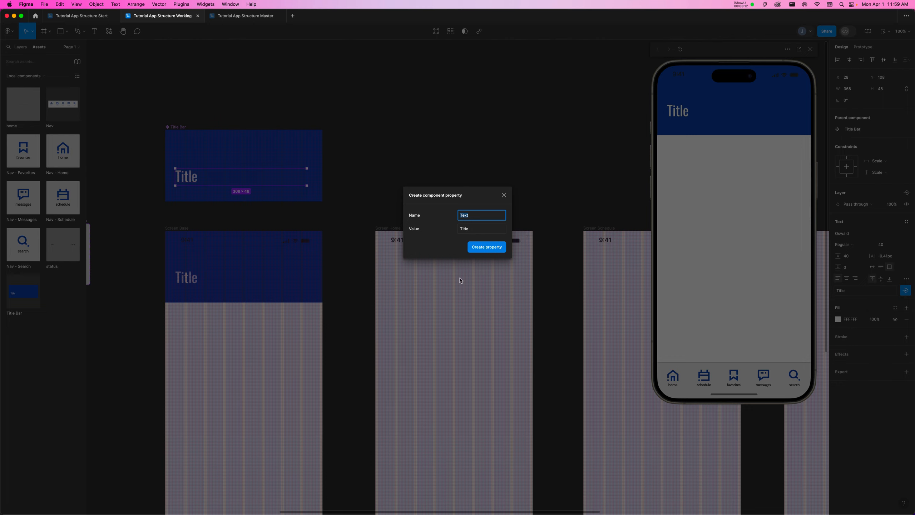
text(Title)
click(482, 230)
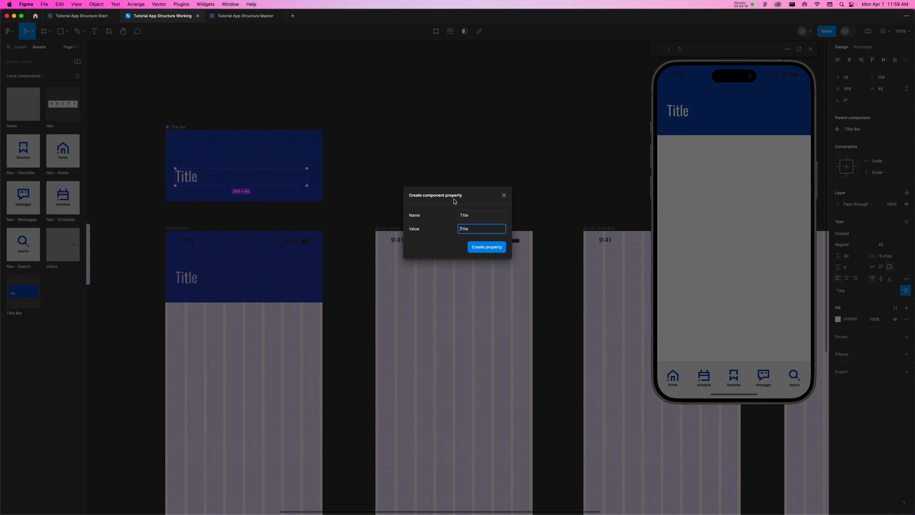
text(Input)
key(Return)
key(BackSpace)
click(499, 248)
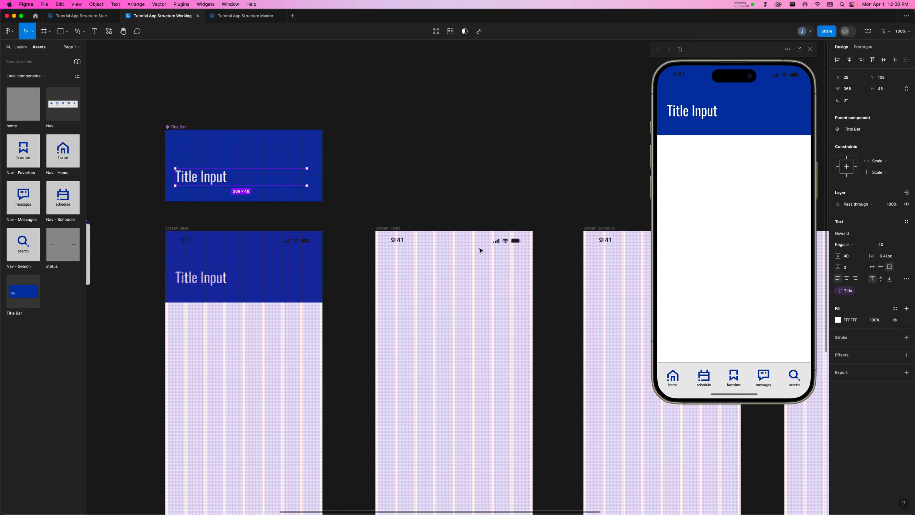
- Copy the Title Bar instance to the top of Screen Home and set its Title property to "Welcome"
click(271, 287)
drag(271, 287, 485, 284)
drag(463, 327, 464, 327)
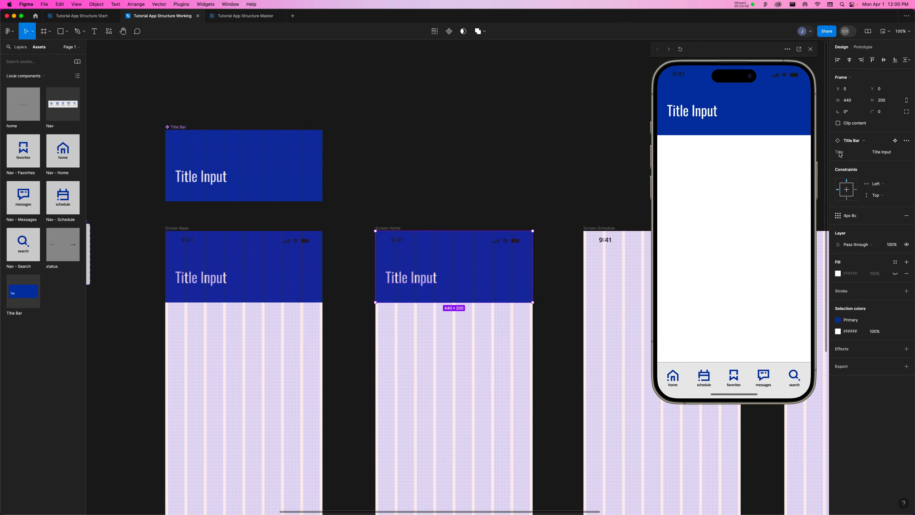
click(884, 155)
text(Welcome)
key(Return)
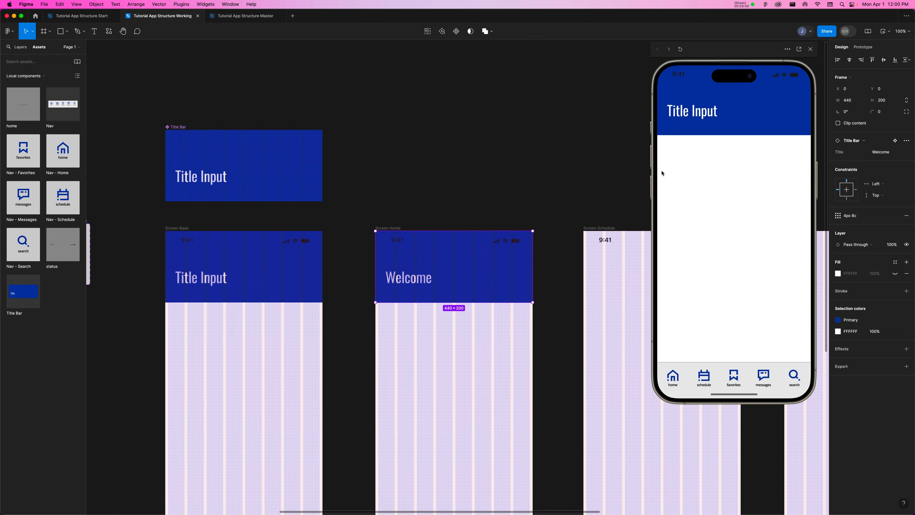
- Copy the Title Bar instance from Screen Home to the top of Screen Schedule and set its Title property to "Schedule"
click(528, 161)
drag(554, 179, 411, 124)
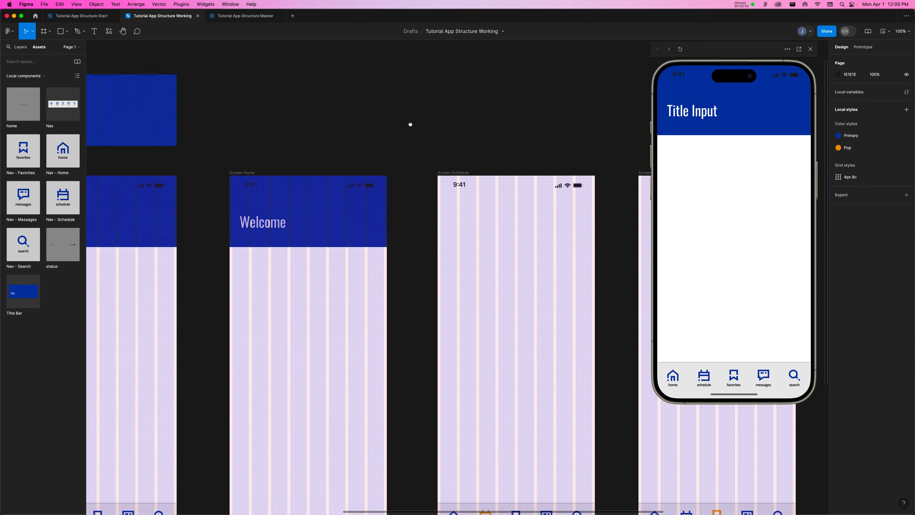
scroll(411, 124, left, 5)
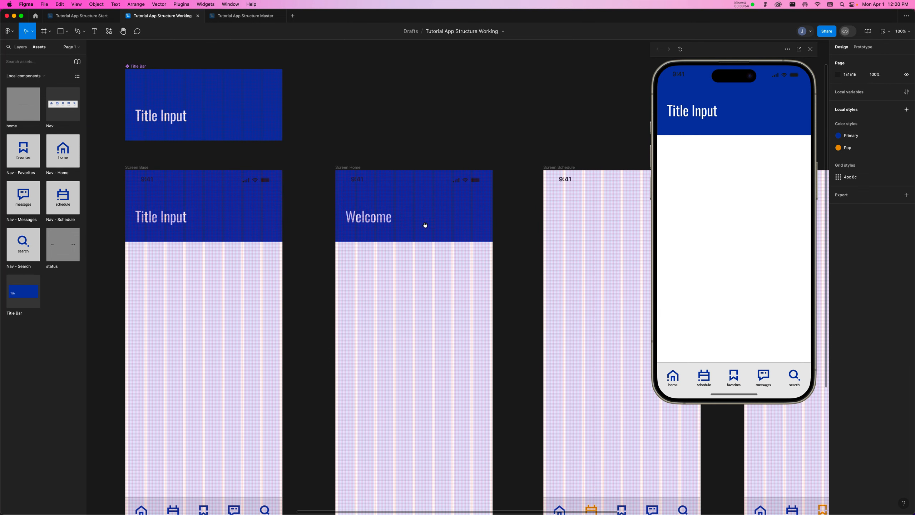
scroll(446, 171, right, 5)
click(276, 224)
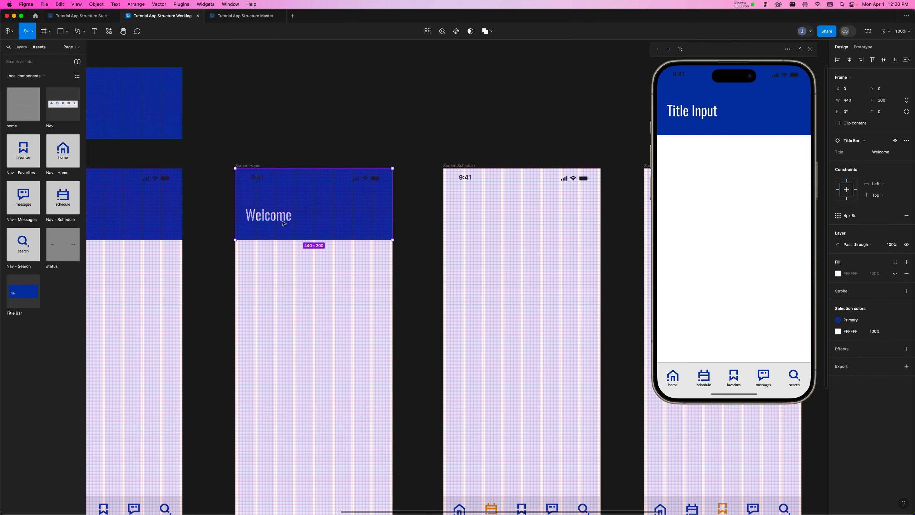
drag(342, 226, 484, 220)
click(888, 153)
text(Schedule)
key(Return)
- Try a red fill, E61111, on the title text of the Title Bar main component and undo it
drag(201, 177, 481, 238)
double_click(360, 169)
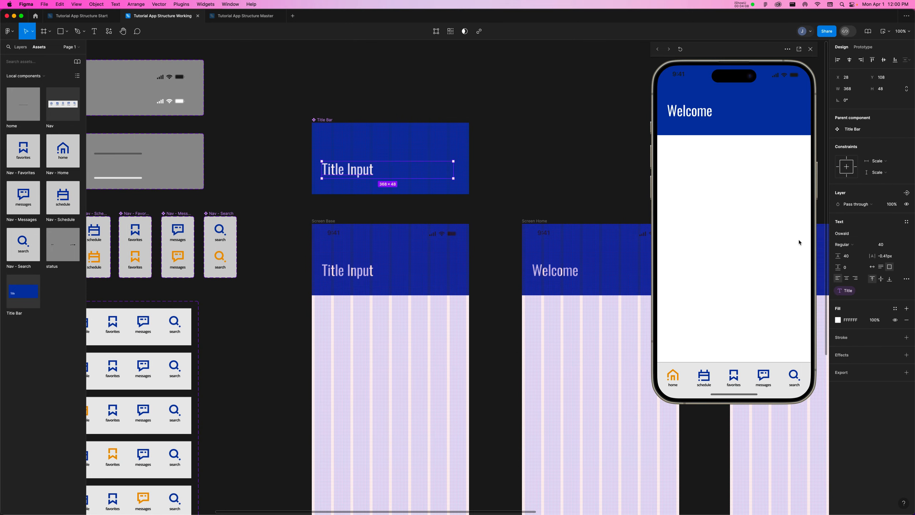
click(838, 320)
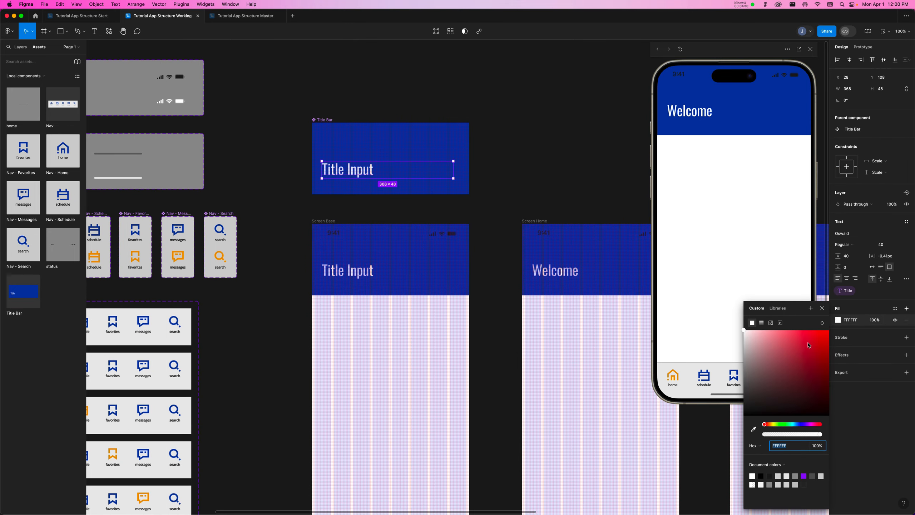
click(824, 339)
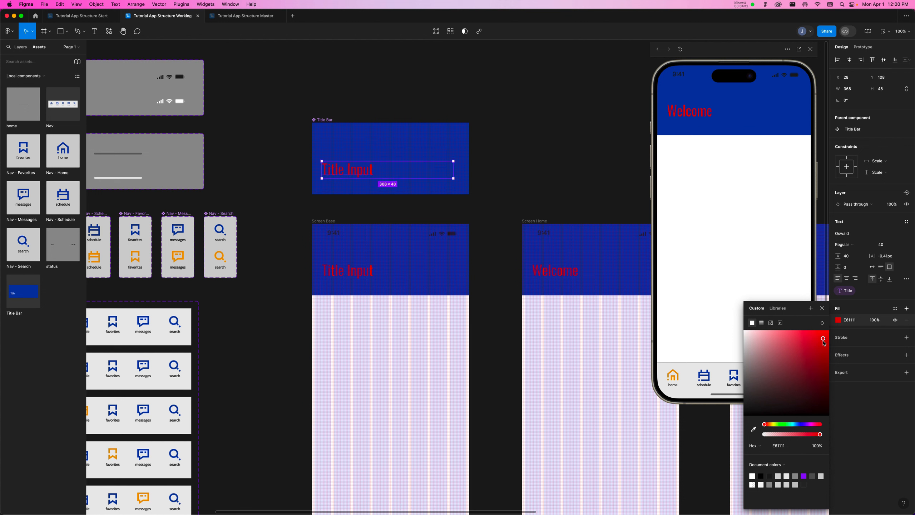
key(super+z)
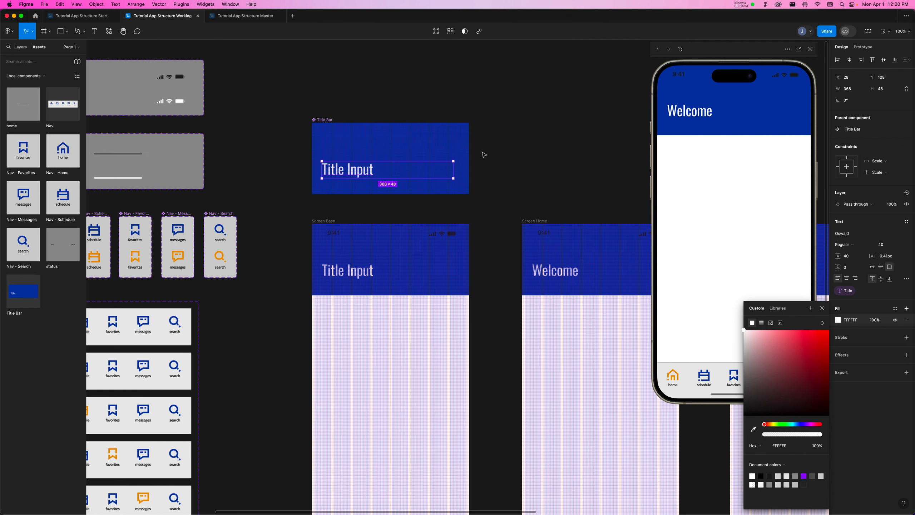
click(484, 155)
- Examine the Title Bar instances and their titles on Screen Base, Screen Home and Screen Schedule
scroll(530, 166, right, 10)
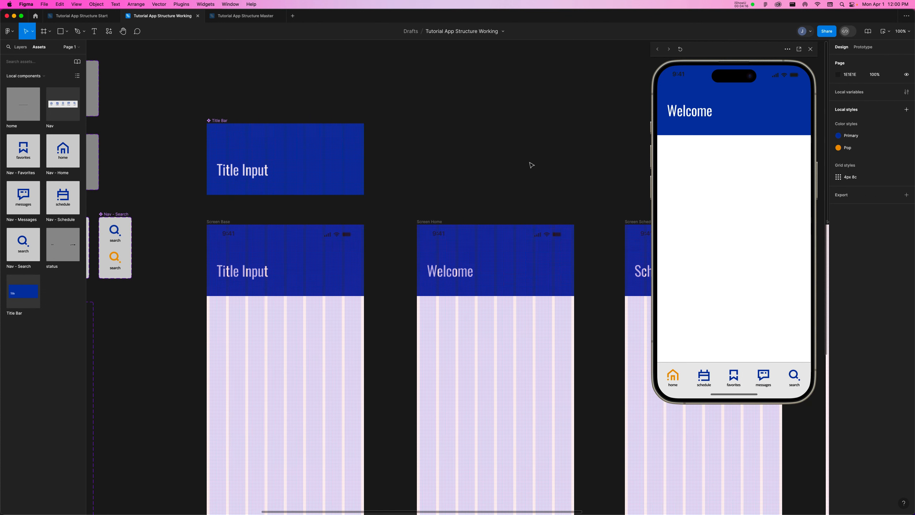
scroll(528, 167, left, 6)
scroll(527, 167, right, 8)
click(528, 254)
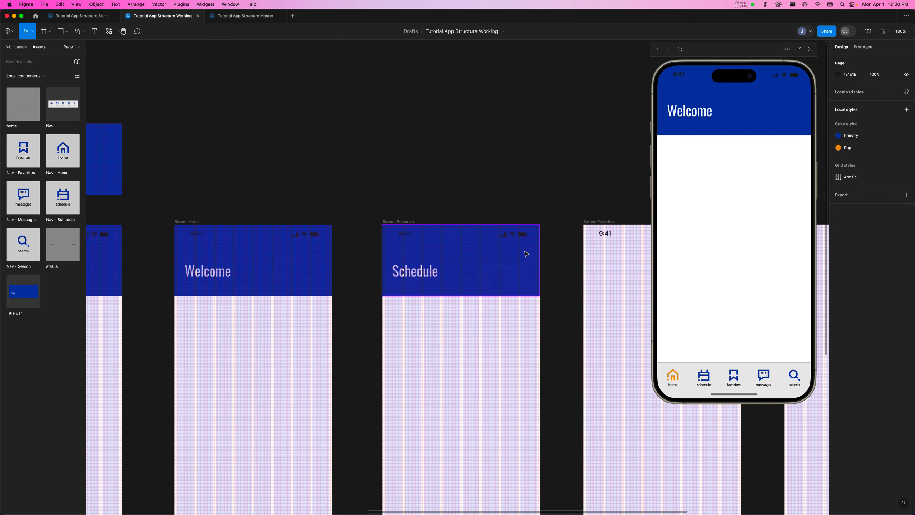
drag(525, 266, 527, 266)
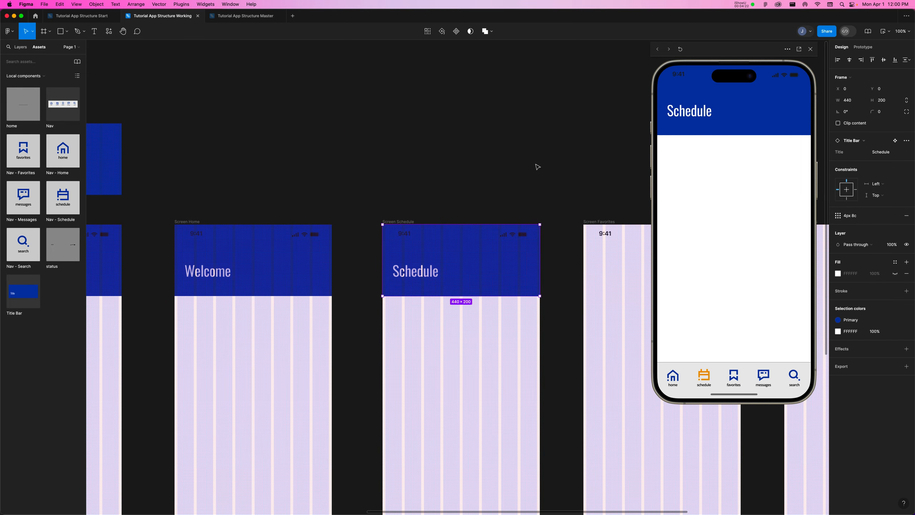
click(536, 180)
scroll(491, 188, left, 6)
scroll(415, 176, left, 8)
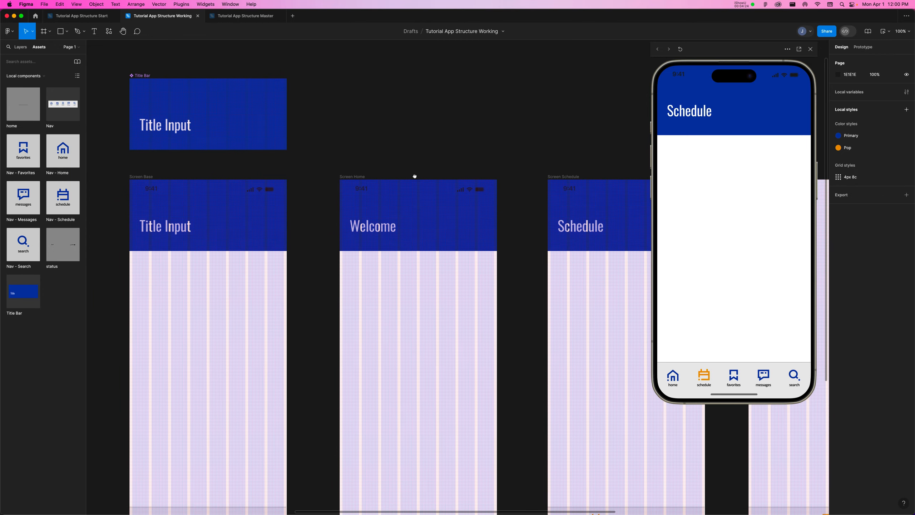
- Select the matching status bar instances across all screens and switch their Mode to the variant with white text and icons
click(373, 209)
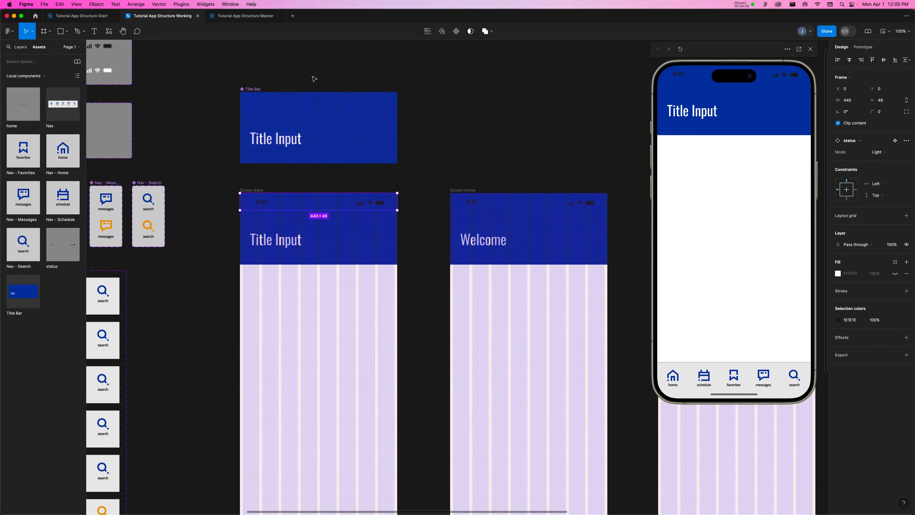
click(428, 32)
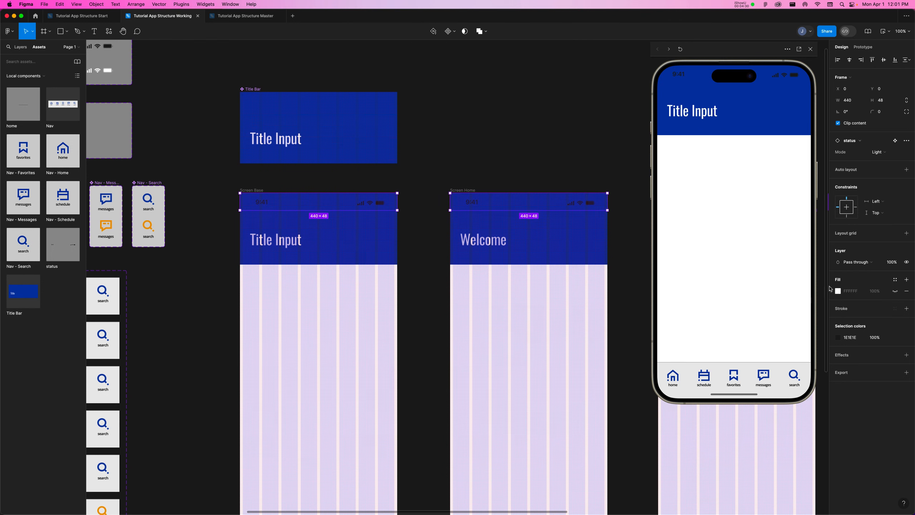
click(877, 154)
click(877, 154)
click(542, 155)
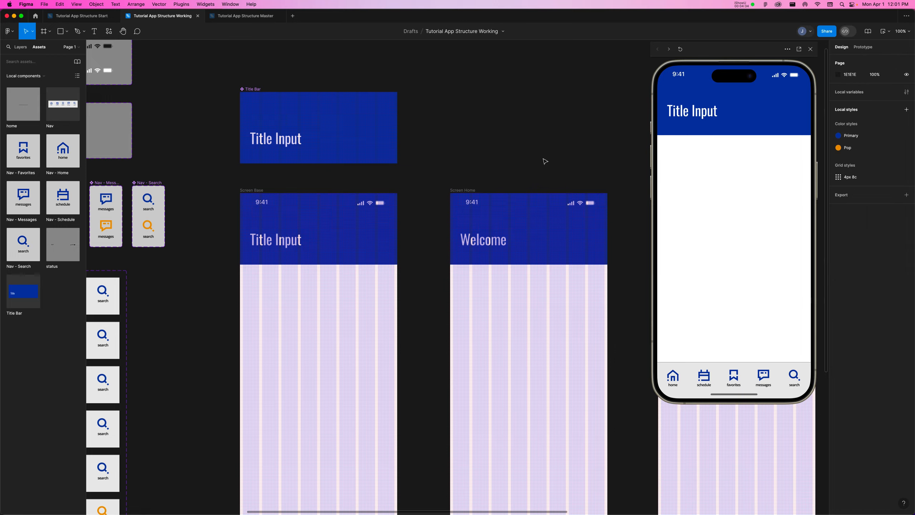
- Copy the Title Bar instance from Screen Schedule to the top of Screen Favorites and set its Title property to "Favorites"
scroll(545, 161, right, 5)
scroll(545, 162, right, 3)
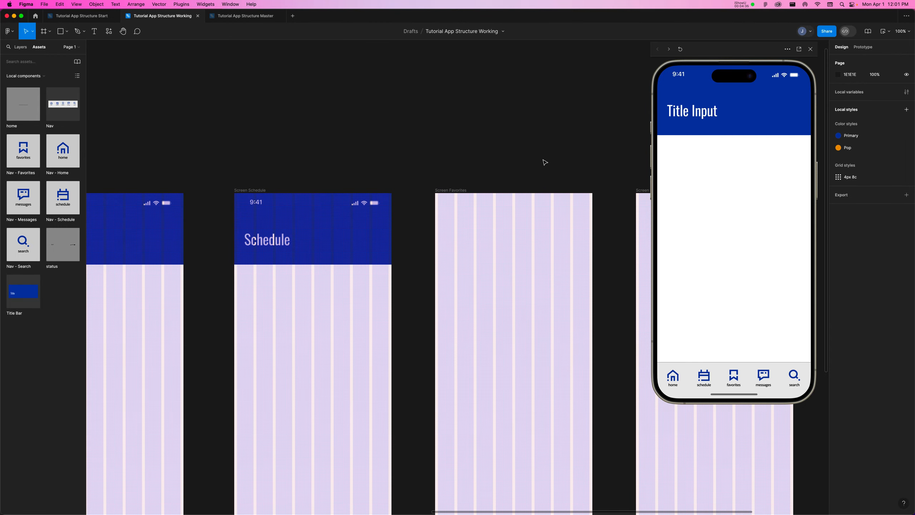
click(339, 252)
drag(339, 252, 540, 242)
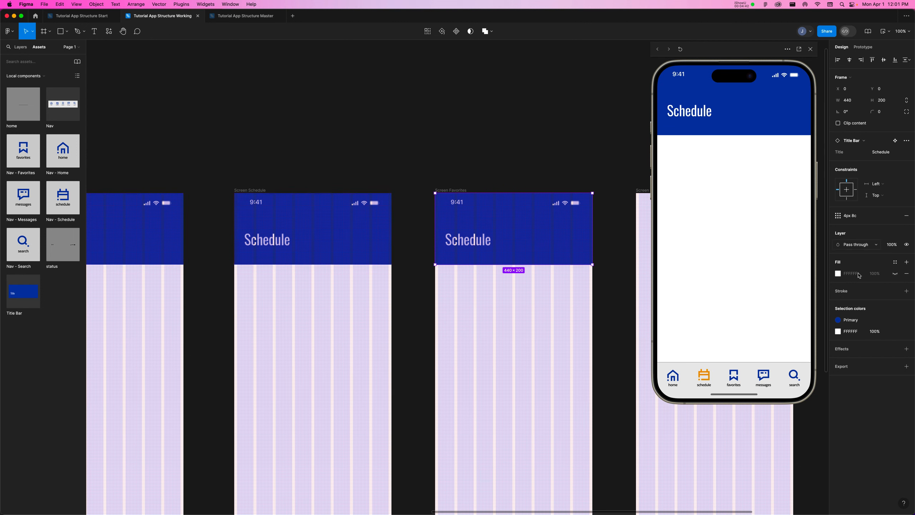
click(878, 153)
text(Favorites)
key(Return)
- Paste copies of the Favorites Title Bar instance onto Screen Messages and Screen Search
drag(468, 159, 219, 117)
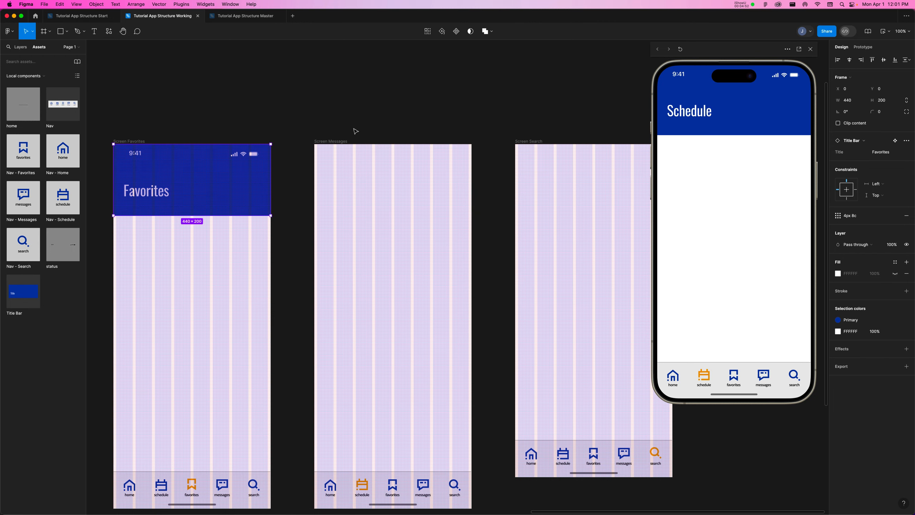
click(337, 141)
key(super+v)
click(532, 142)
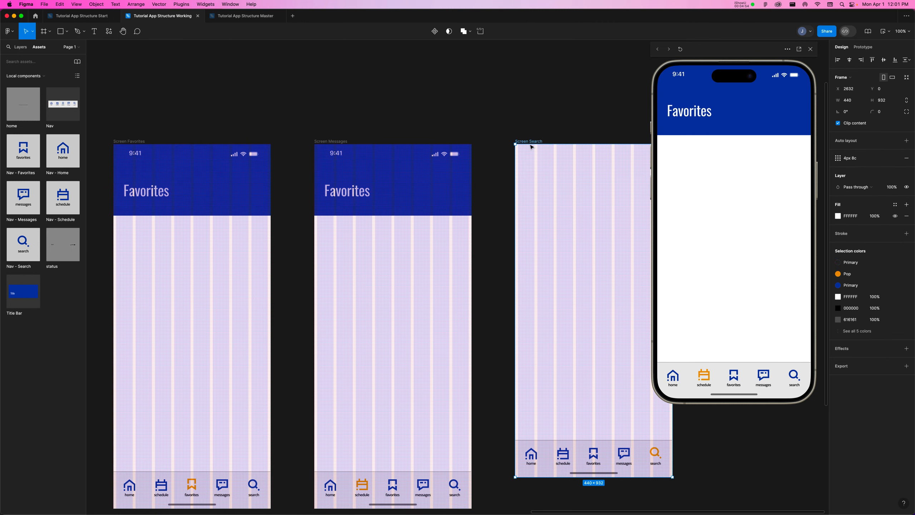
key(super+v)
- Set the Title property of the Title Bar on Screen Messages to "Search"
click(402, 185)
click(882, 155)
text(Serach)
key(Return)
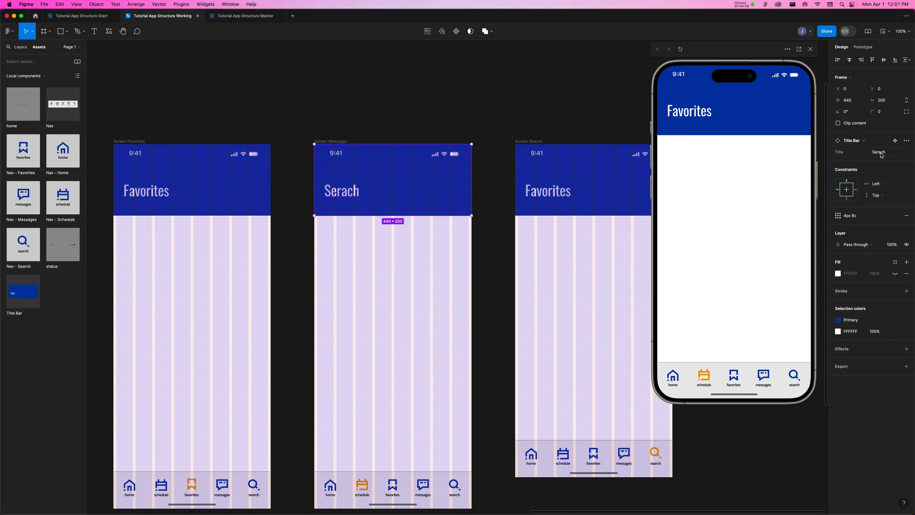
drag(878, 150, 879, 151)
text(Se)
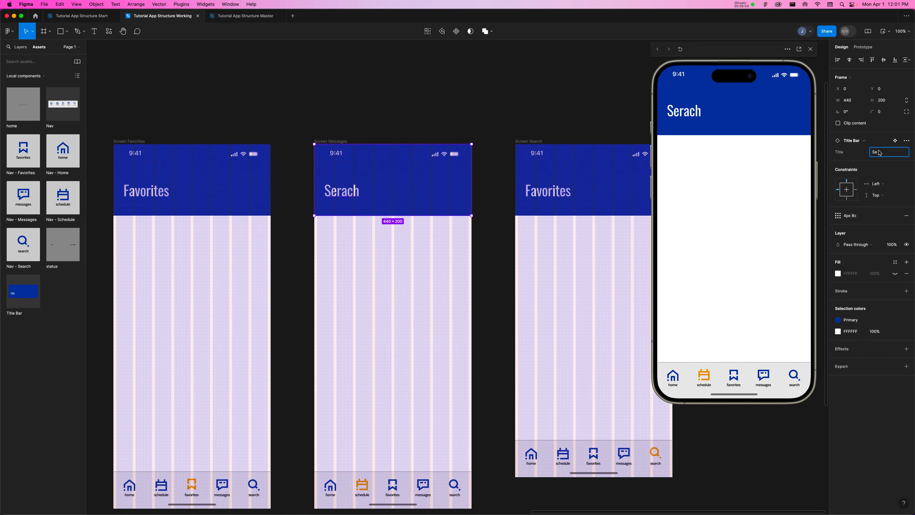
text(r)
key(Return)
- Change the Title Bar text on Screen Messages to "Messages"
click(633, 185)
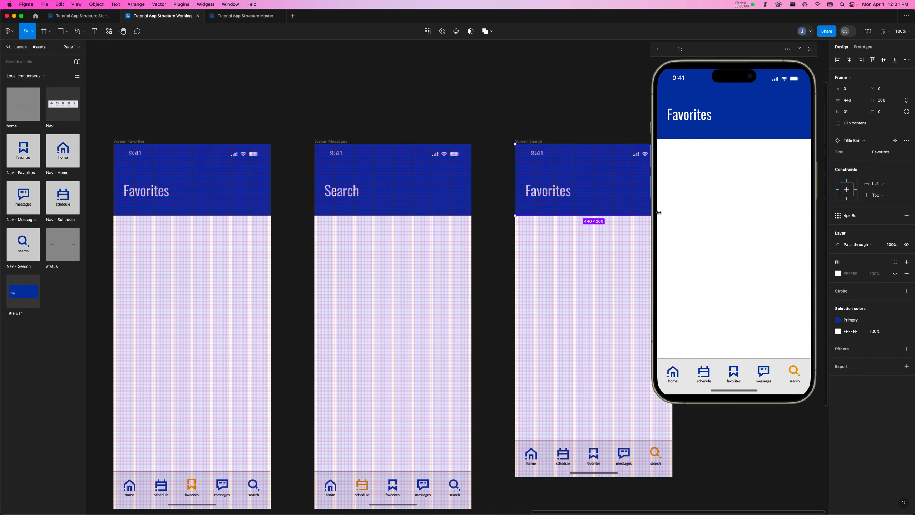
click(396, 189)
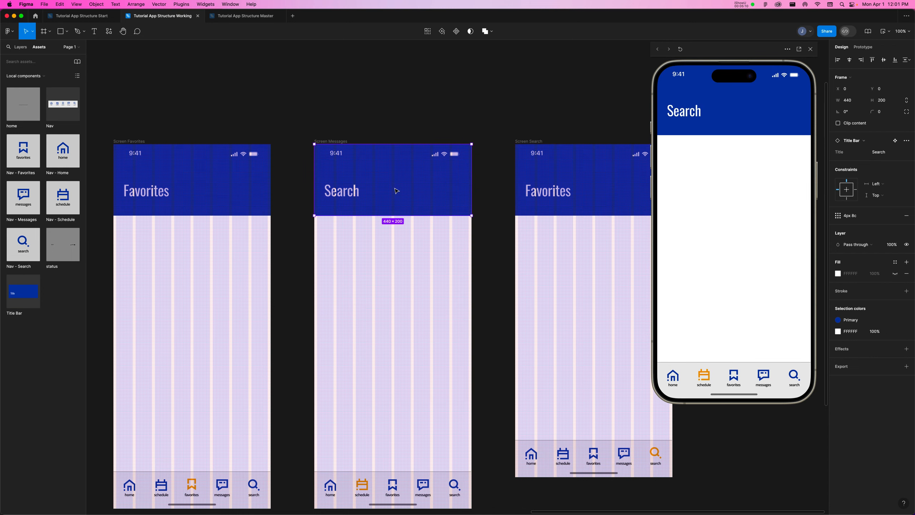
scroll(395, 230, down, 5)
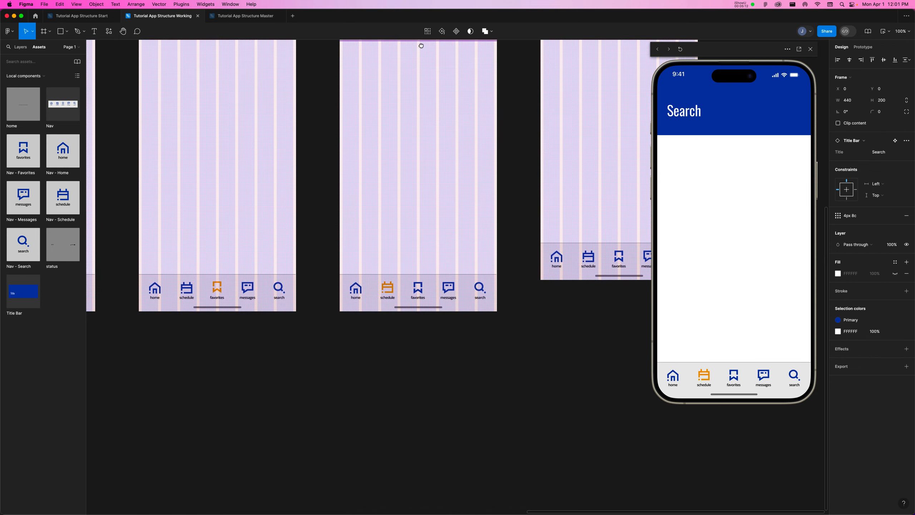
scroll(444, 90, left, 2)
scroll(313, 151, right, 10)
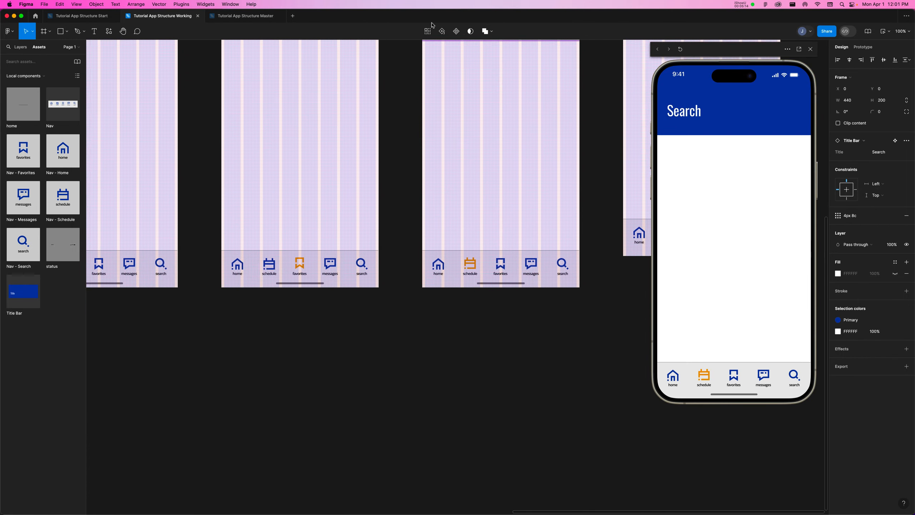
scroll(313, 149, up, 5)
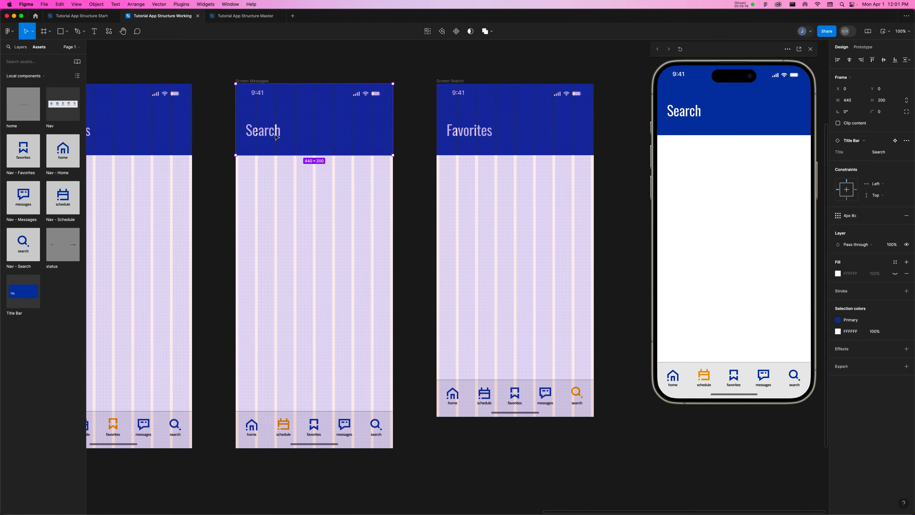
double_click(276, 137)
double_click(275, 135)
text(Messages)
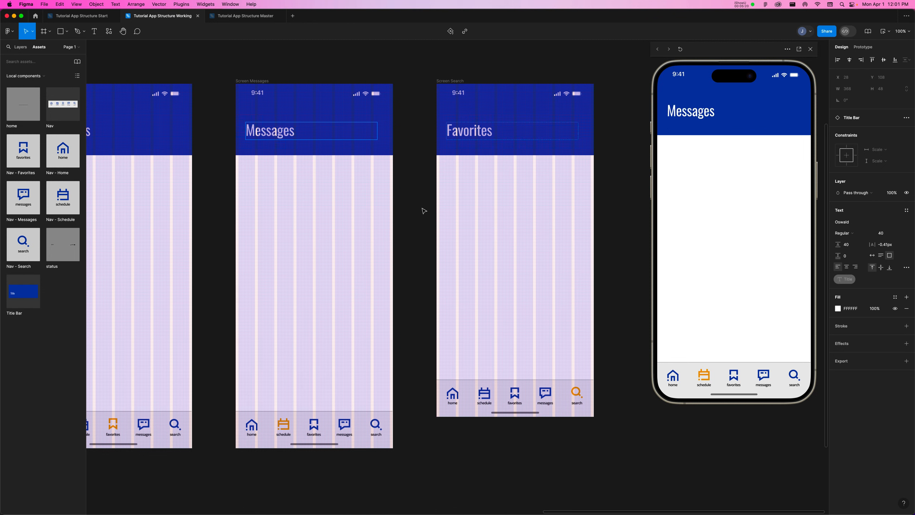
key(Escape)
- Set the Section property of the Nav instance on Screen Messages to Messages
click(314, 429)
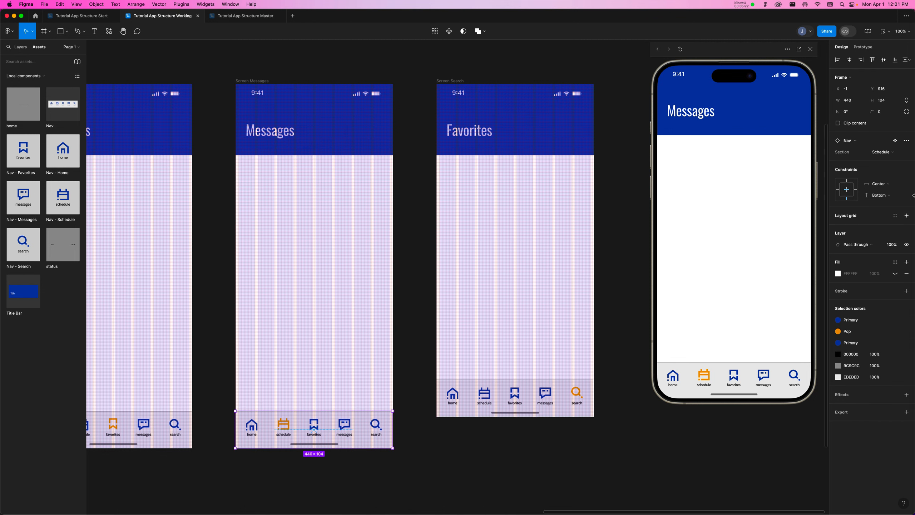
click(896, 154)
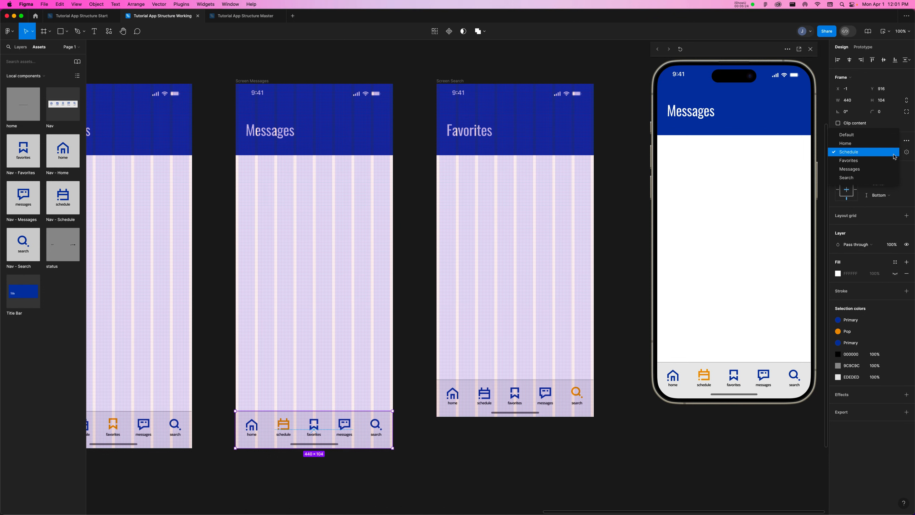
click(890, 169)
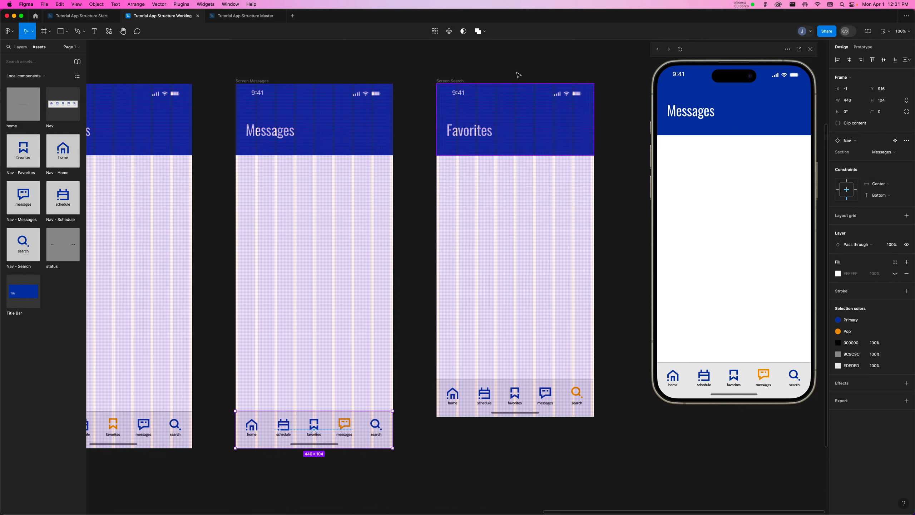
- Set the Title property of the Title Bar on Screen Search to "Search"
click(456, 81)
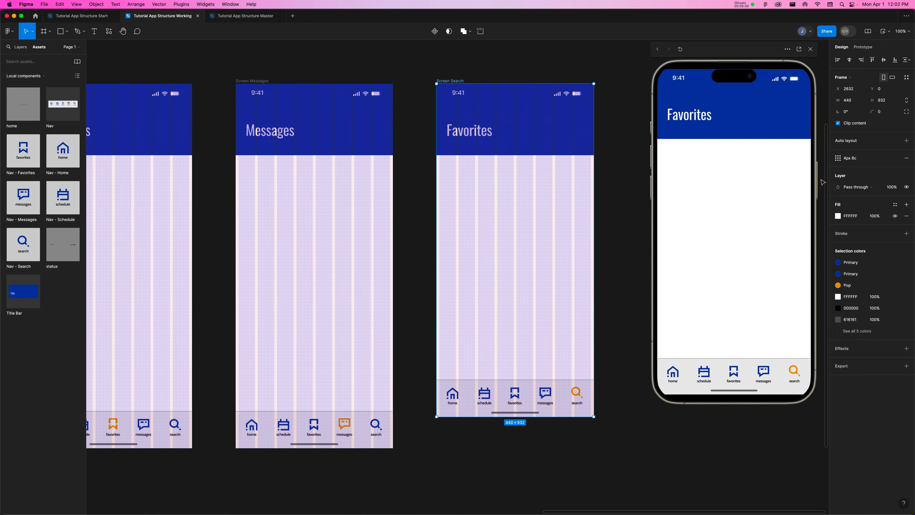
click(779, 138)
click(883, 153)
text(Se)
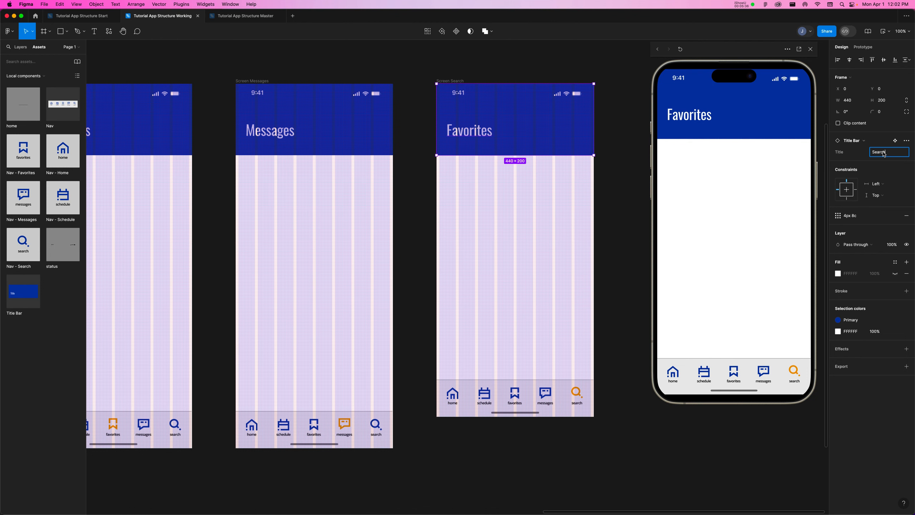
text(arch)
key(Return)
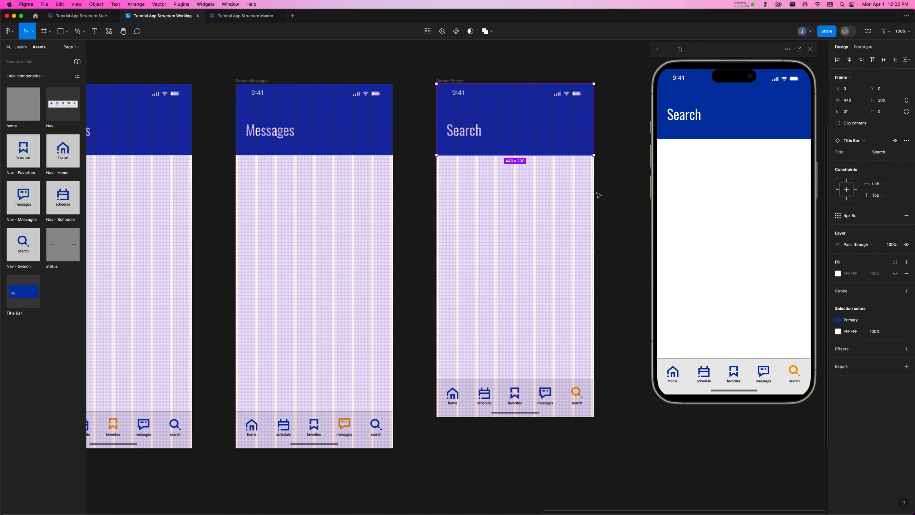
- Review the titled screens and test the home, schedule and messages navigation items in the prototype preview
click(465, 218)
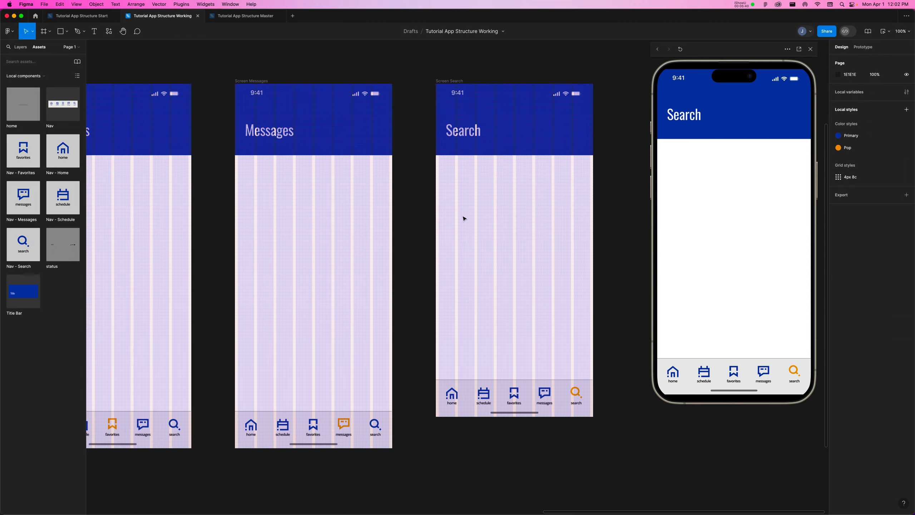
scroll(464, 218, left, 5)
scroll(464, 218, right, 5)
scroll(465, 216, left, 20)
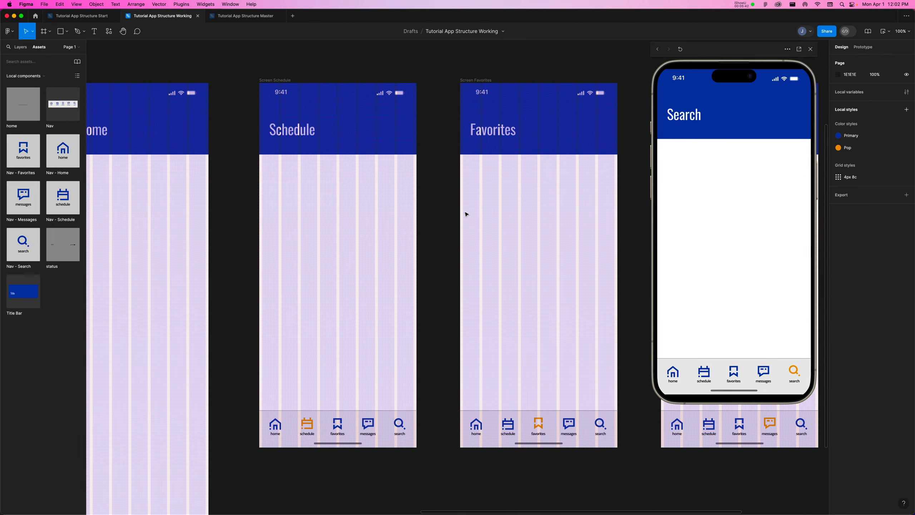
scroll(466, 214, left, 10)
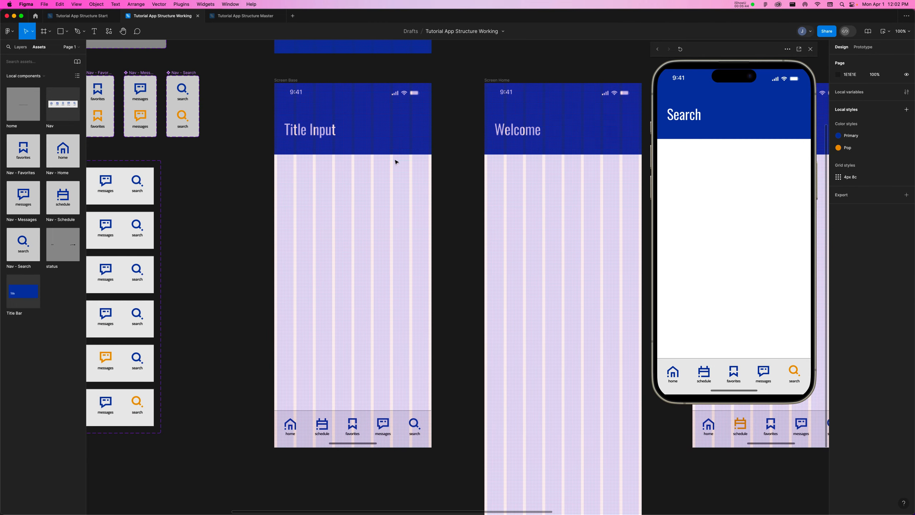
click(707, 375)
click(675, 379)
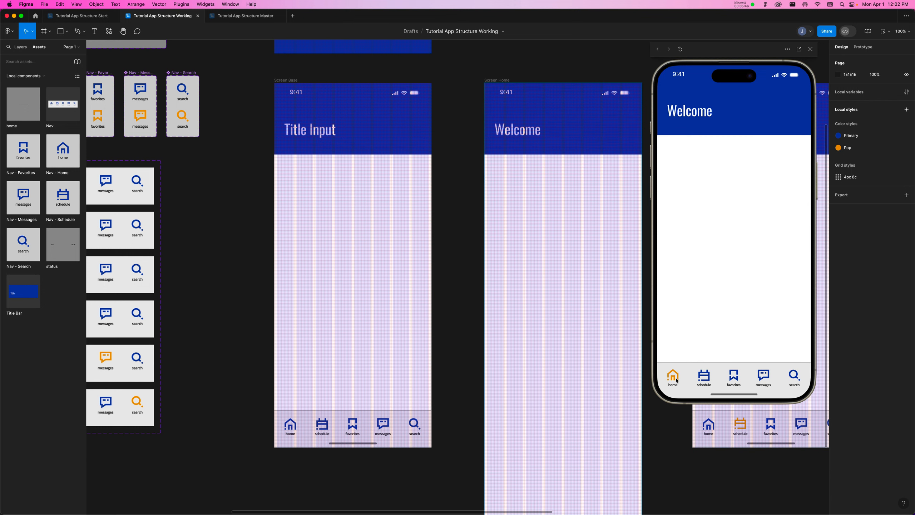
click(704, 382)
click(759, 378)
click(765, 377)
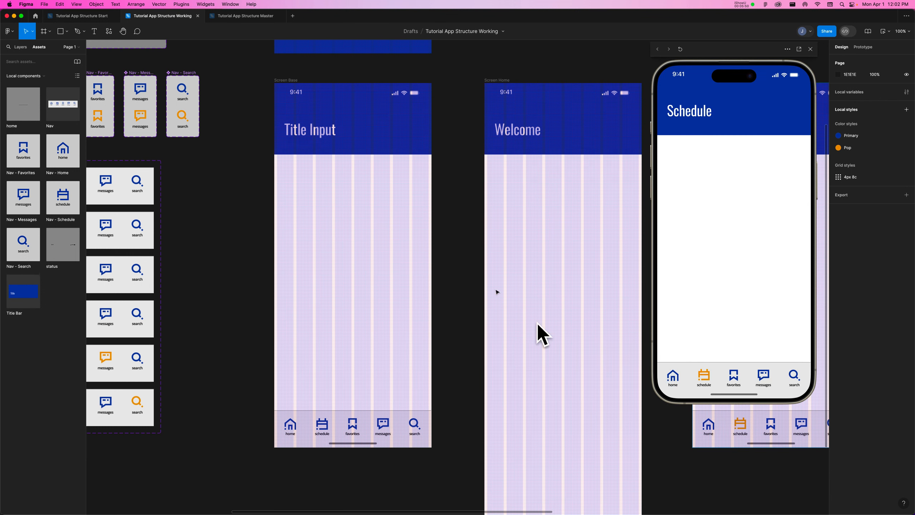
scroll(499, 286, right, 4)
scroll(499, 286, down, 3)
scroll(499, 285, up, 2)
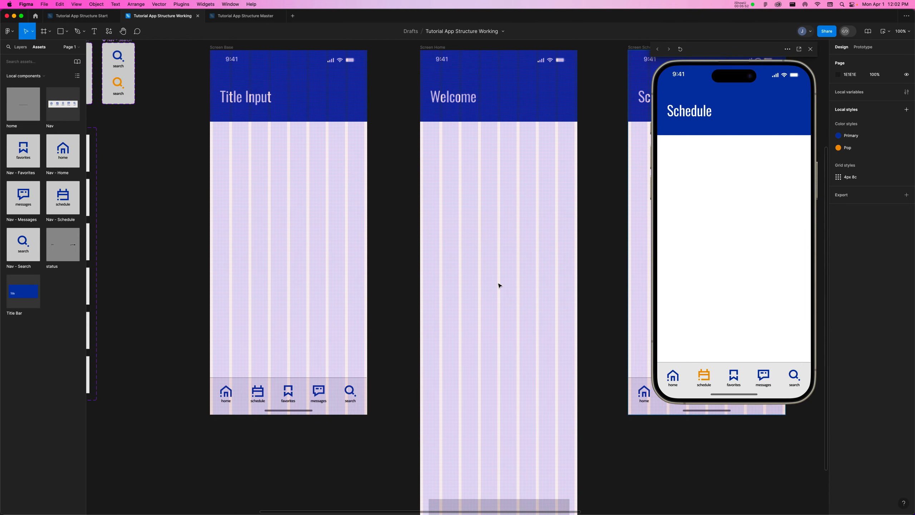